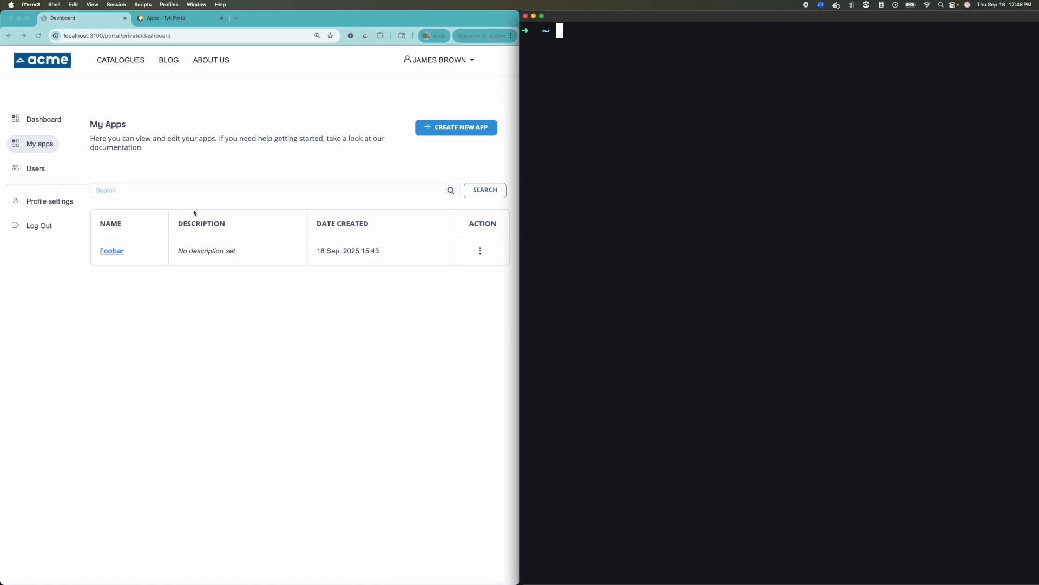
Start adding a new app in the admin portal and name it some-new-app-name
left_click_drag(187, 20, 87, 22)
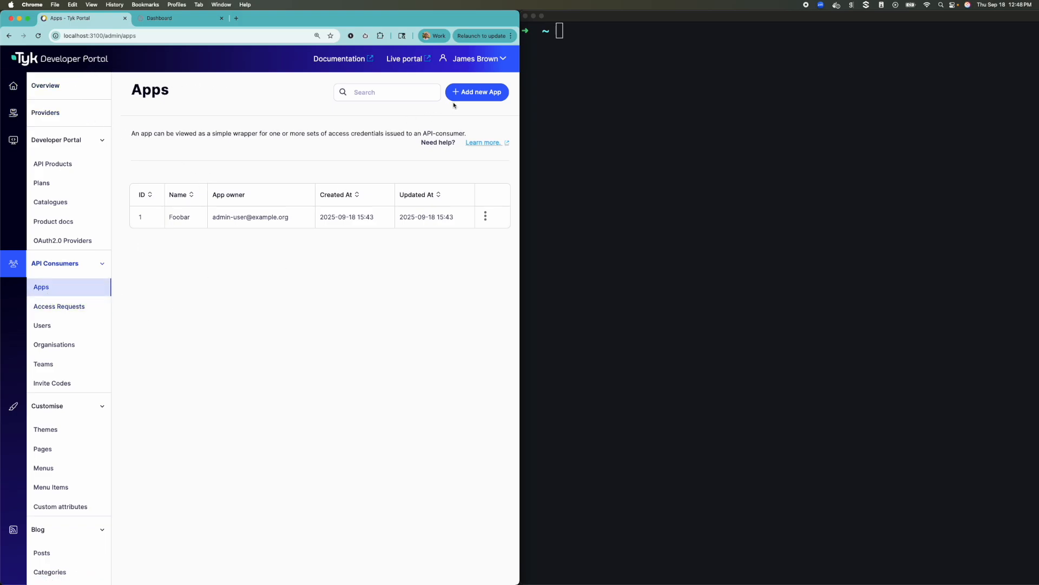
left_click(472, 96)
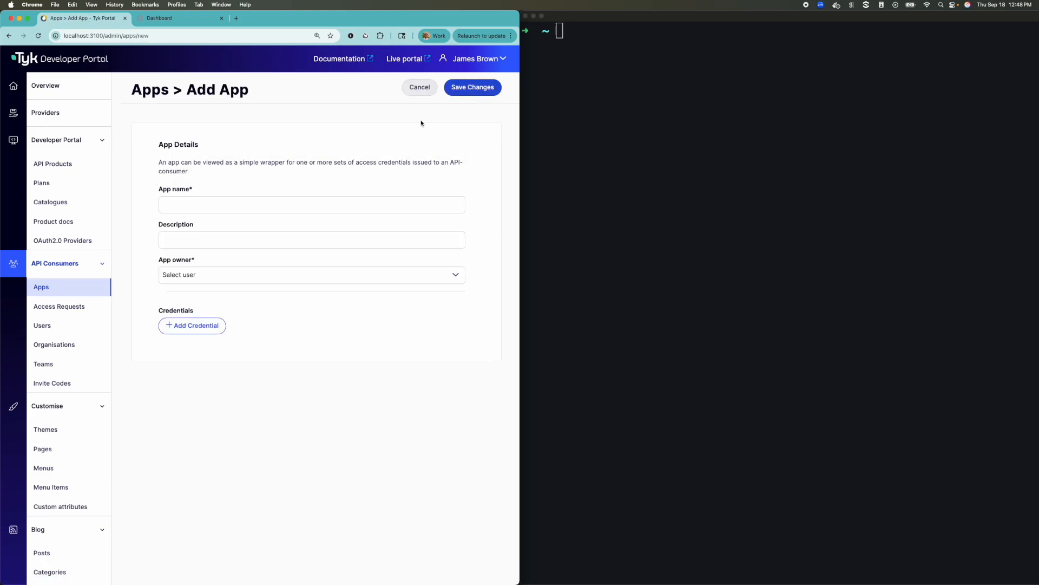
left_click(190, 208)
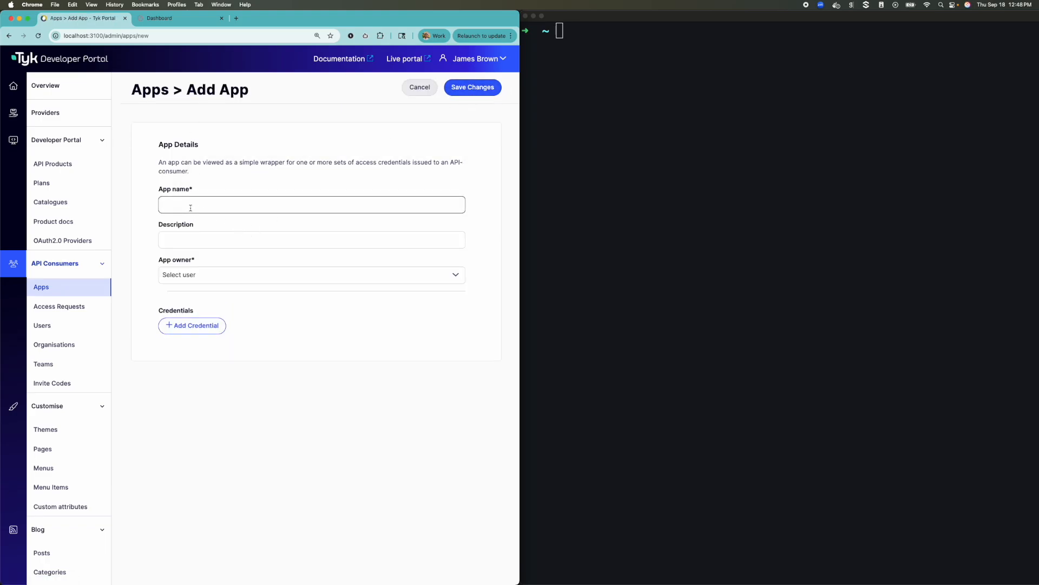
type("some-new-app-name")
Set the app owner to the admin user and add a credential to the app
left_click(199, 274)
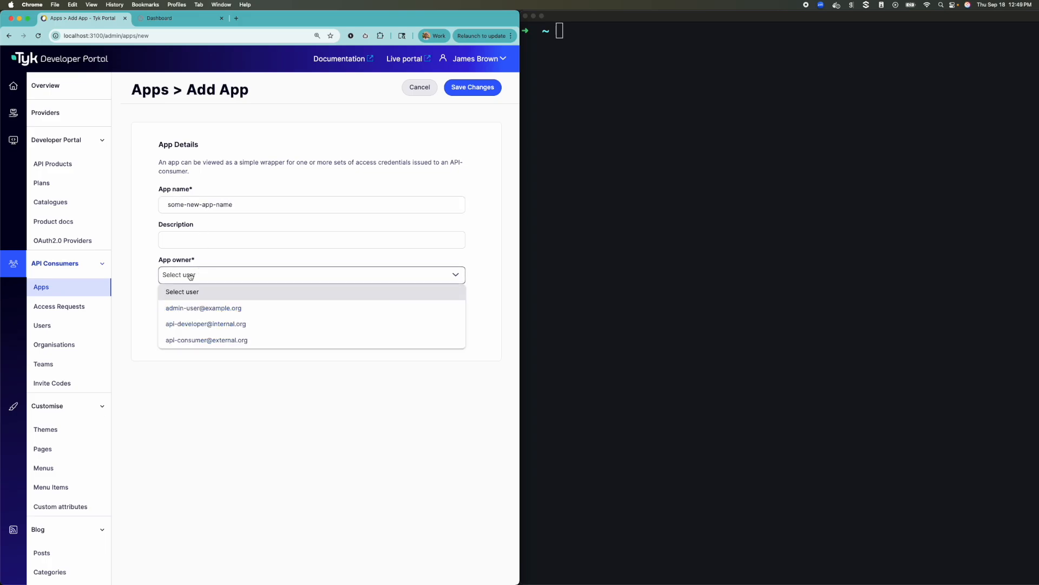
left_click(206, 310)
left_click(175, 330)
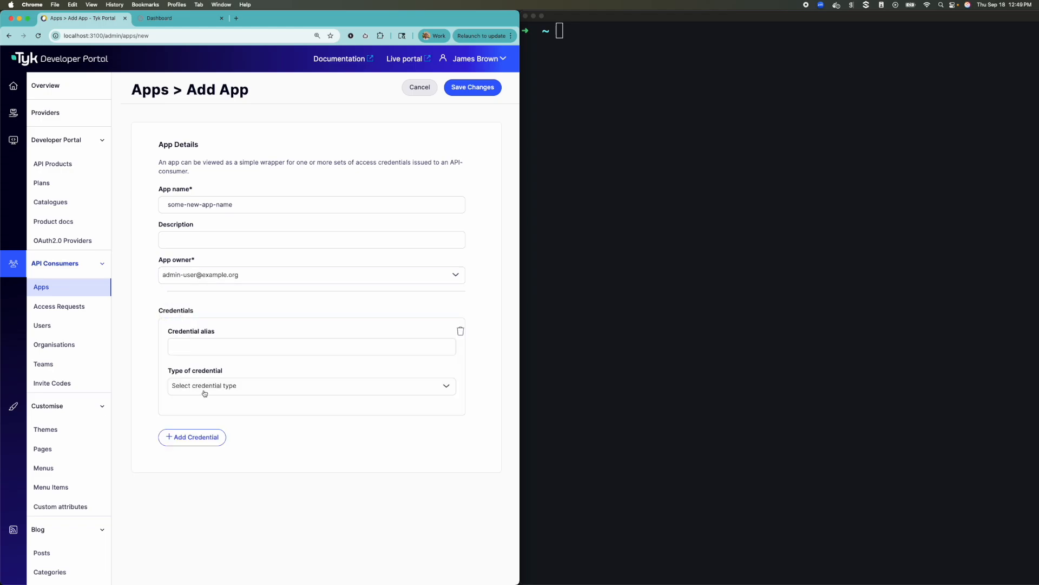
Set the credential alias to admin's api token and the credential type to Tyk managed
left_click(204, 348)
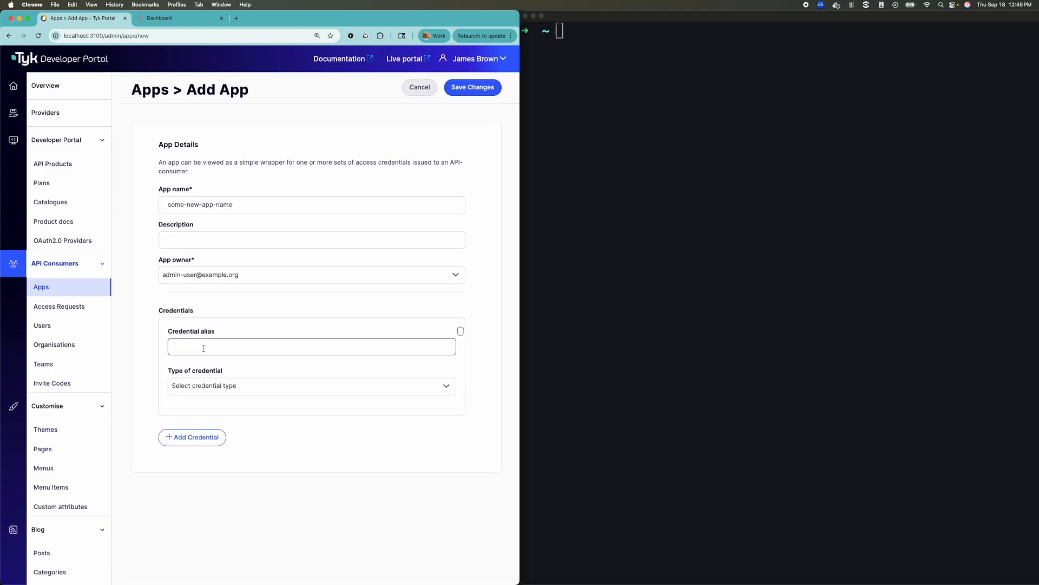
type("admin's api token")
left_click(219, 388)
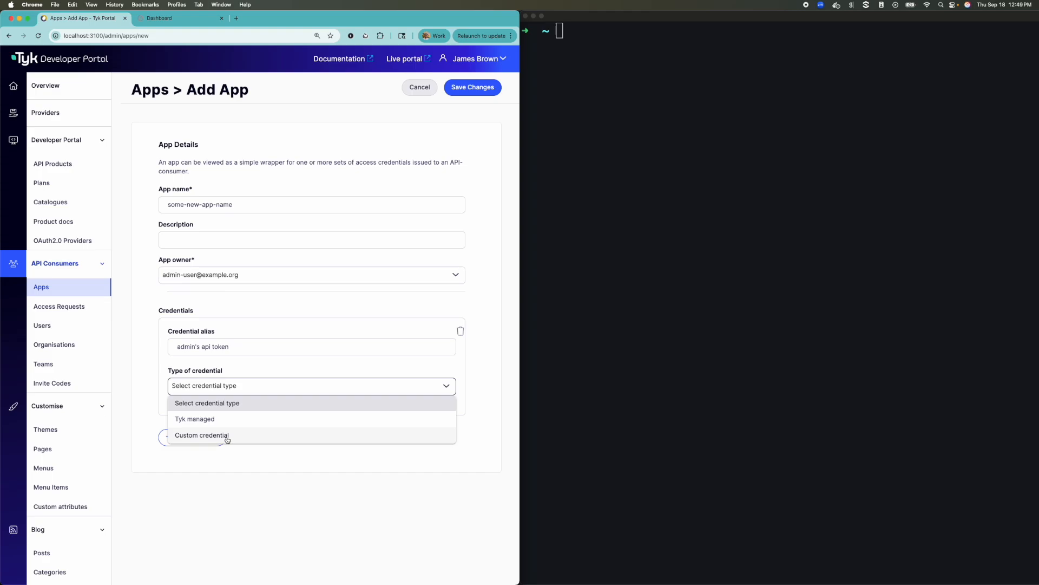
left_click(217, 419)
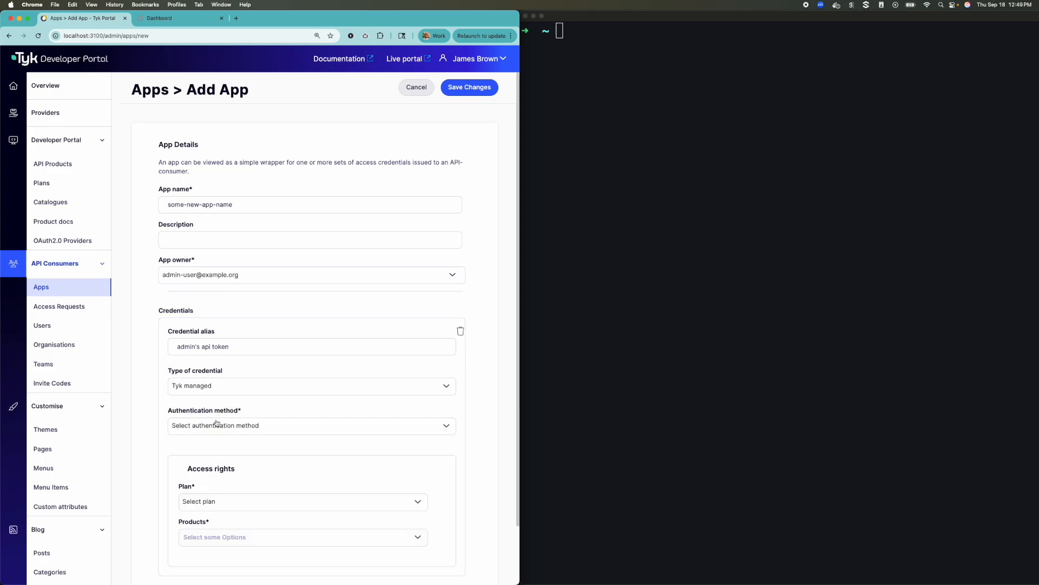
Set the credential's authentication method to Auth token
scroll(219, 418, "down", 3)
left_click_drag(162, 345, 234, 358)
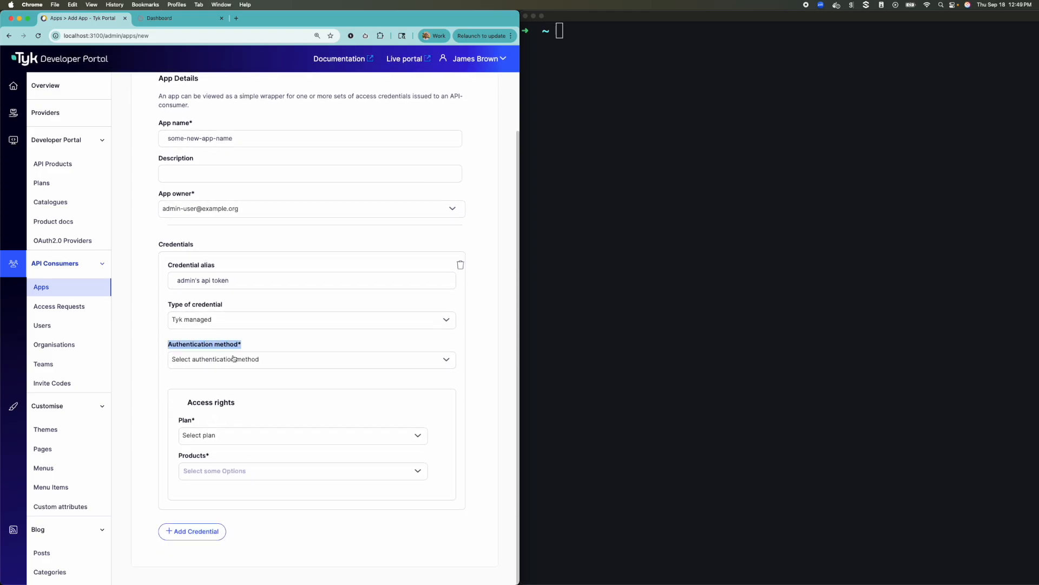
left_click(234, 358)
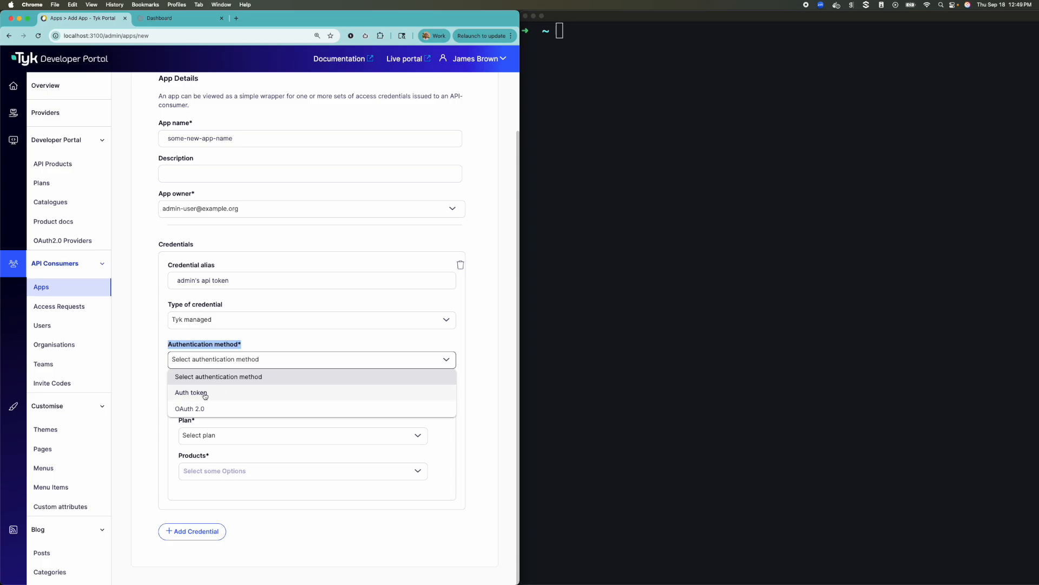
left_click(212, 394)
Set the Tyk authentication token type to Custom
scroll(212, 398, "down", 2)
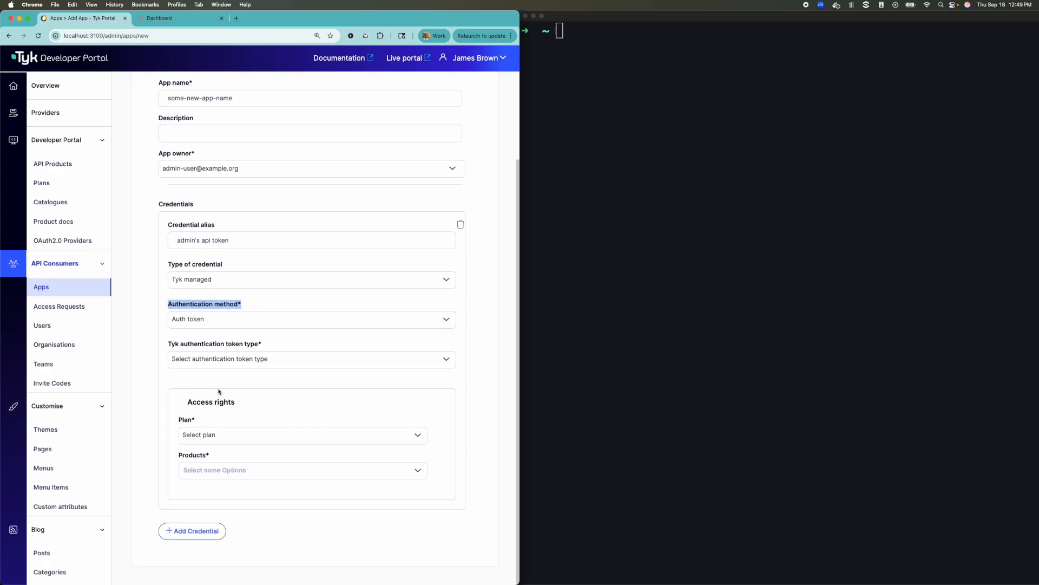
left_click_drag(167, 345, 267, 350)
left_click(272, 356)
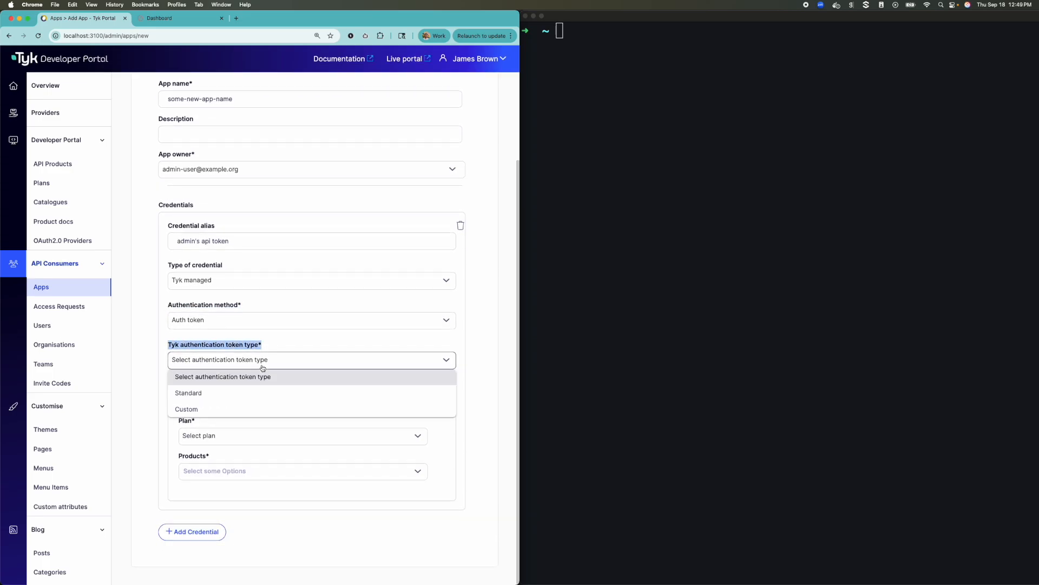
left_click(206, 395)
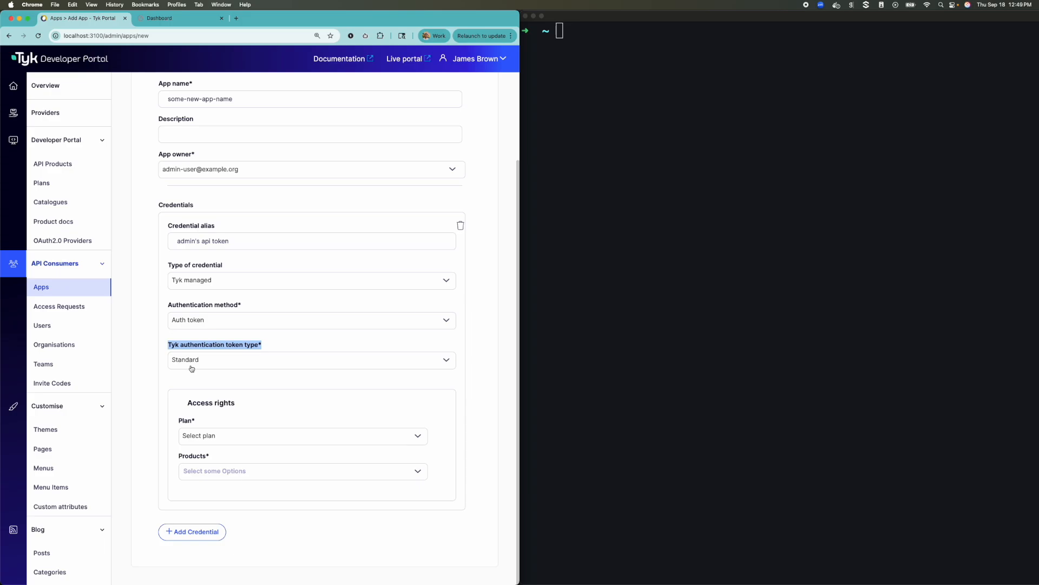
left_click(196, 362)
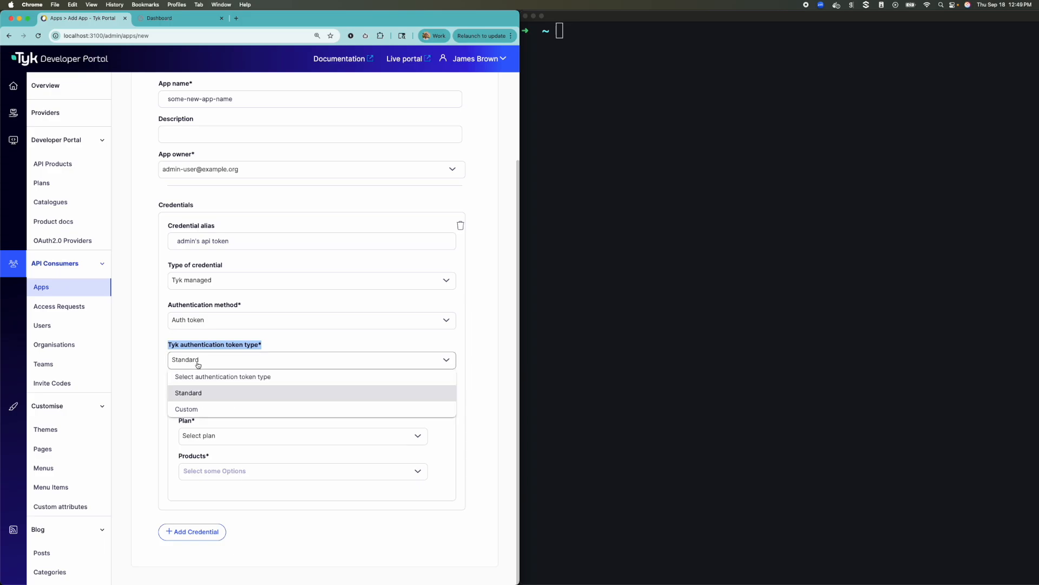
left_click(198, 410)
Enter the custom key ID for the credential
left_click(201, 398)
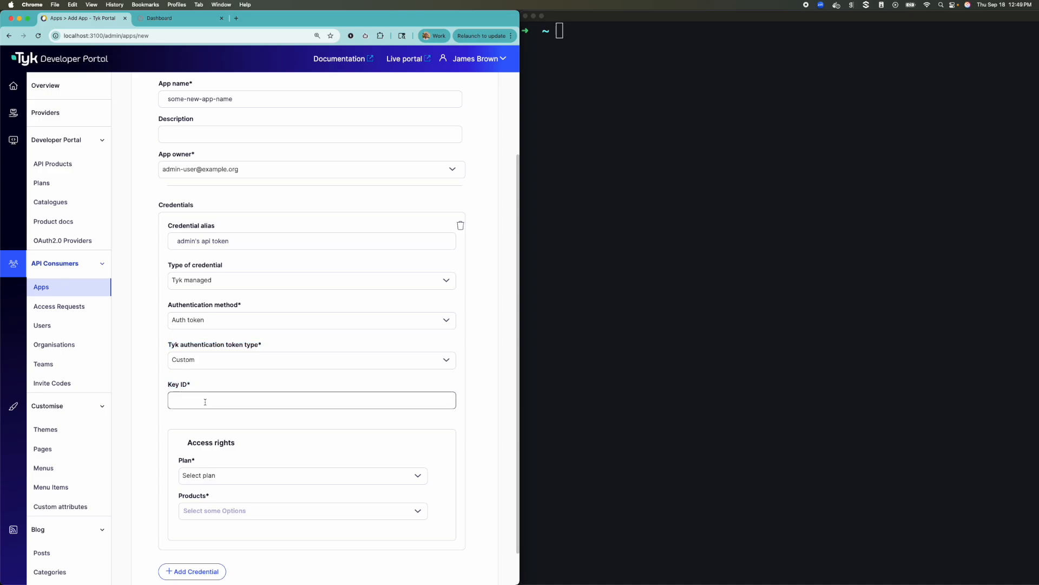
type("our-customer")
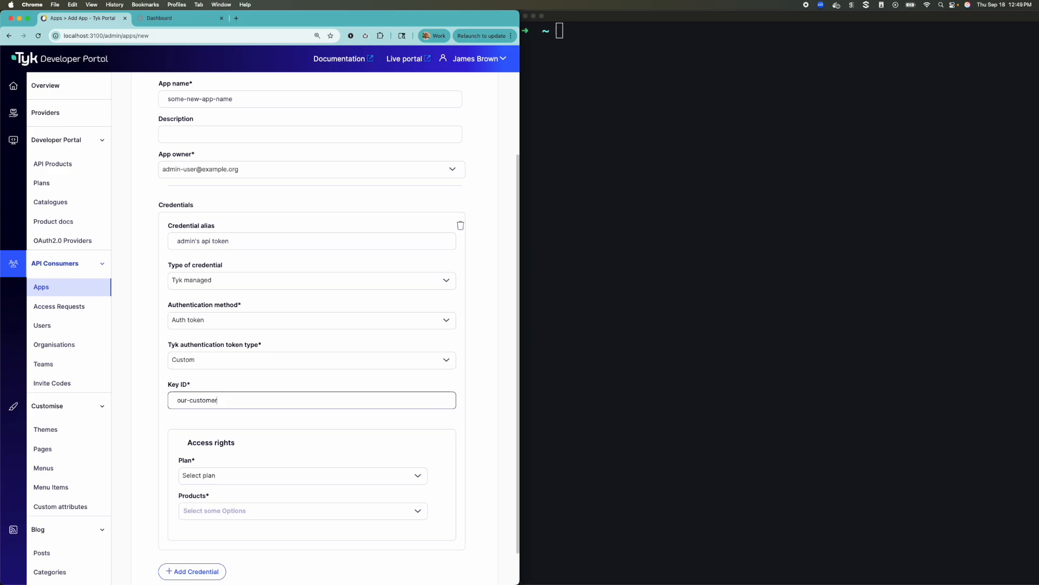
key("BackSpace")
key("BackSpace")
type("-key-for-admin")
key("super+a")
left_click(230, 410)
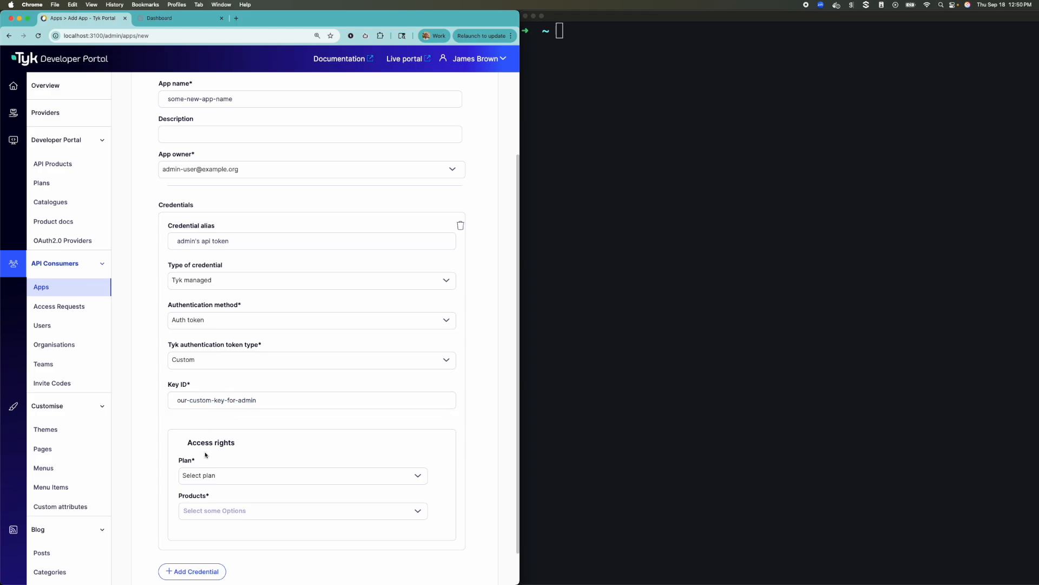
Assign the Silver API Access Plan with Internal API Products and External API Products, and save the new app
left_click(217, 477)
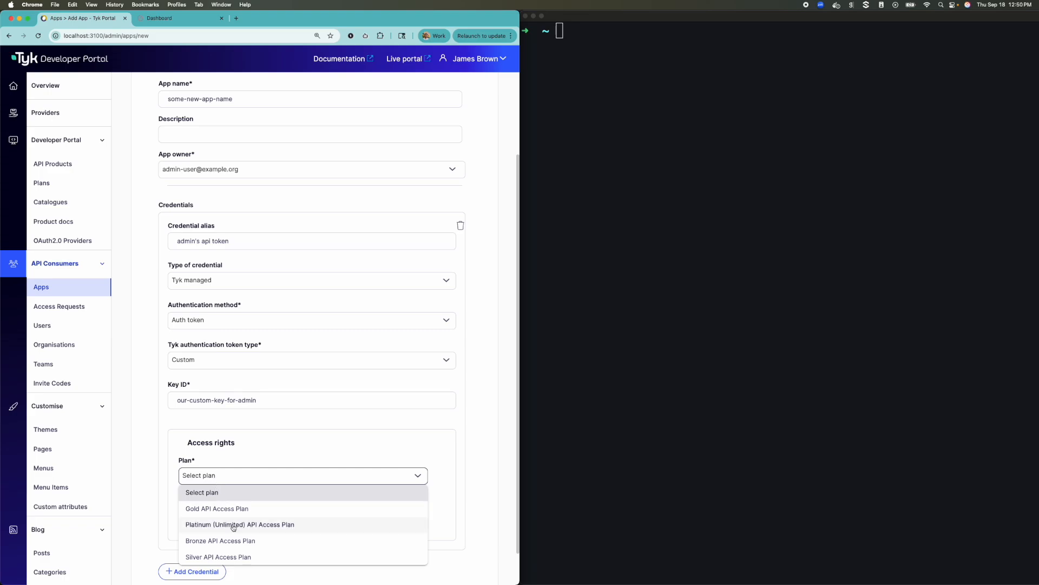
left_click(236, 555)
left_click(232, 505)
left_click(214, 532)
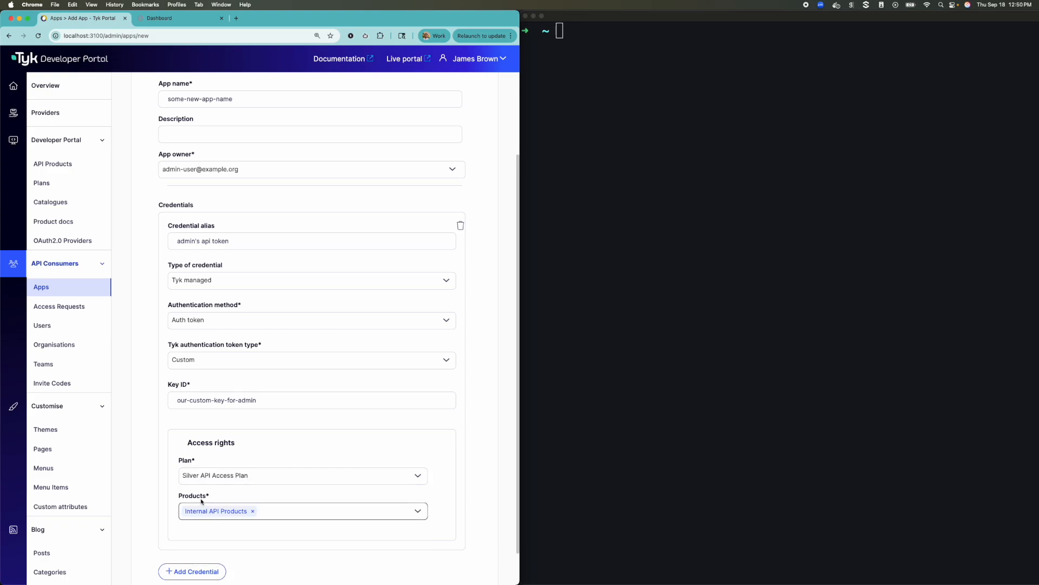
left_click(279, 512)
left_click(265, 550)
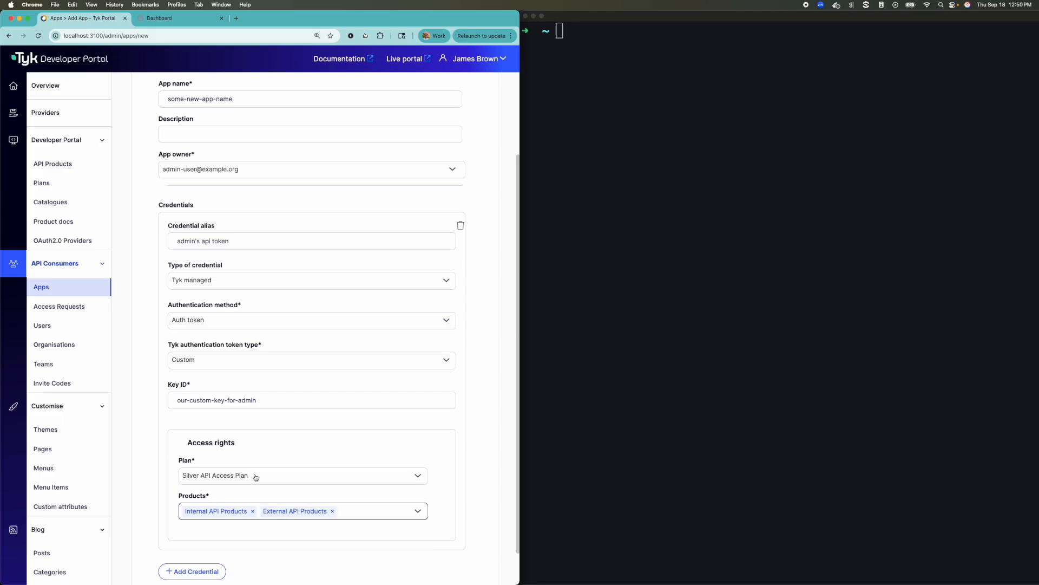
scroll(460, 325, "up", 10)
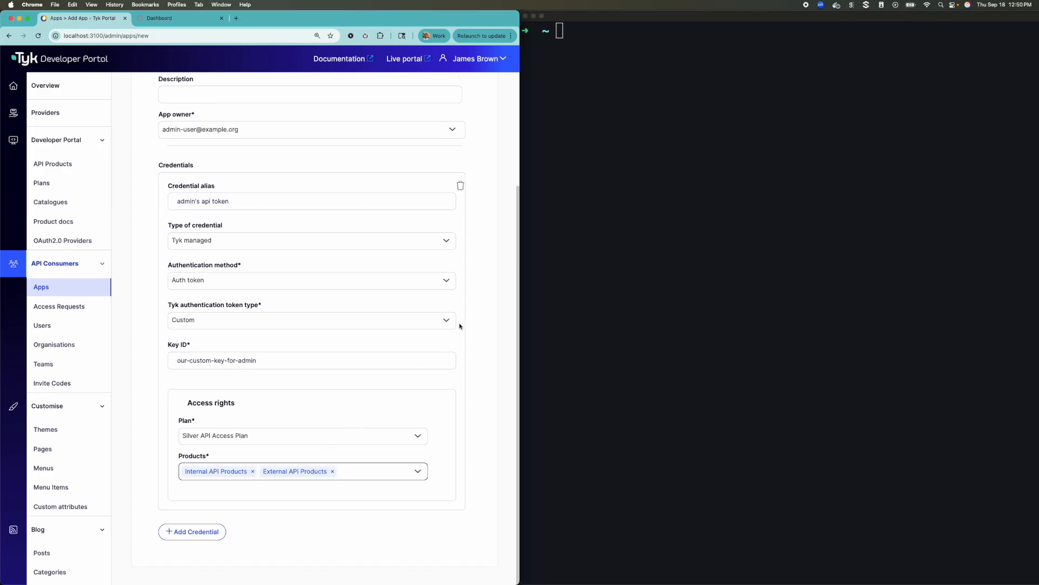
left_click(470, 89)
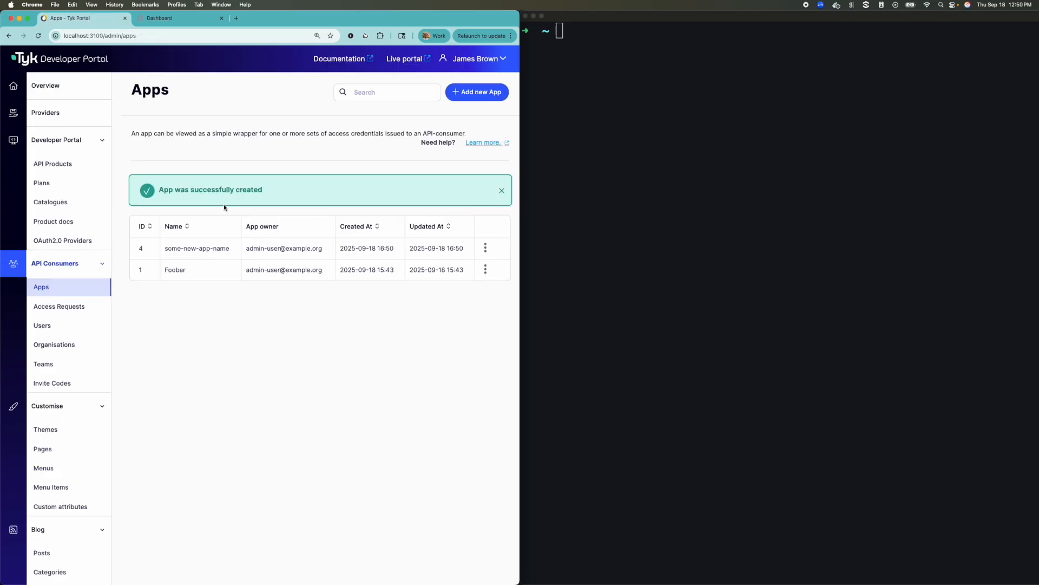
Open some-new-app-name on the developer dashboard and reveal its token
left_click(169, 20)
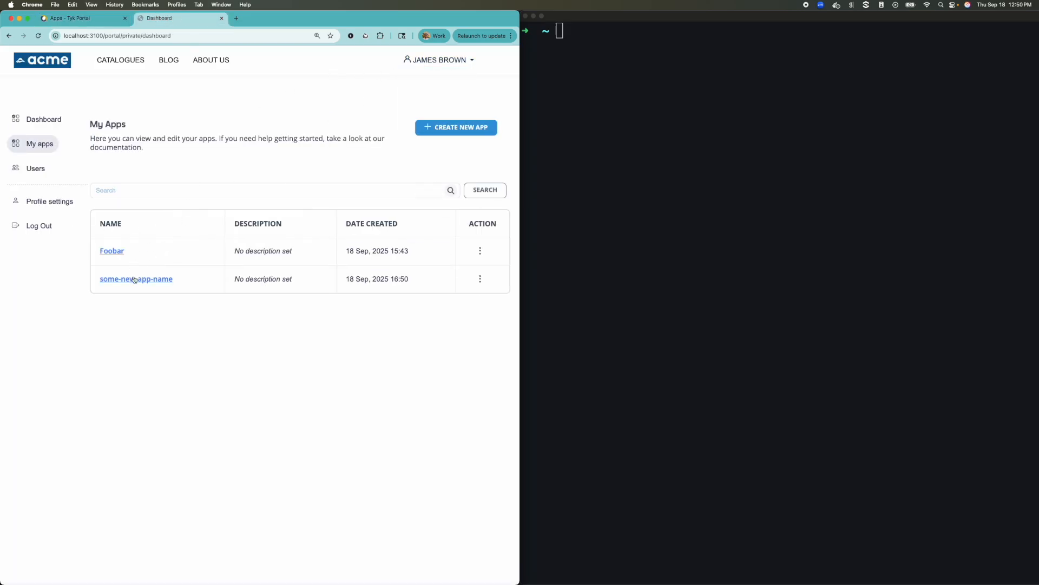
left_click(130, 281)
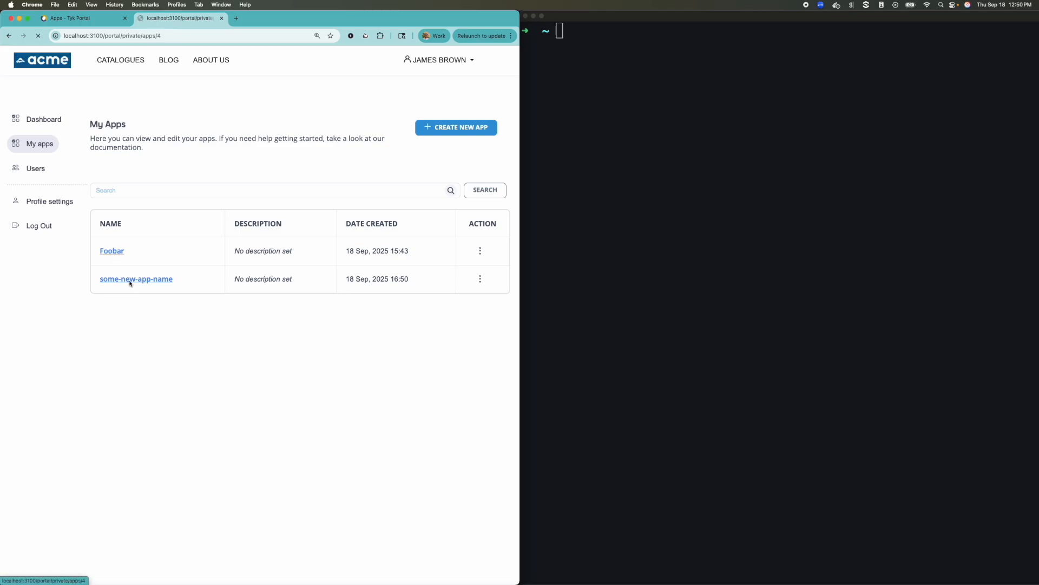
scroll(216, 295, "down", 1)
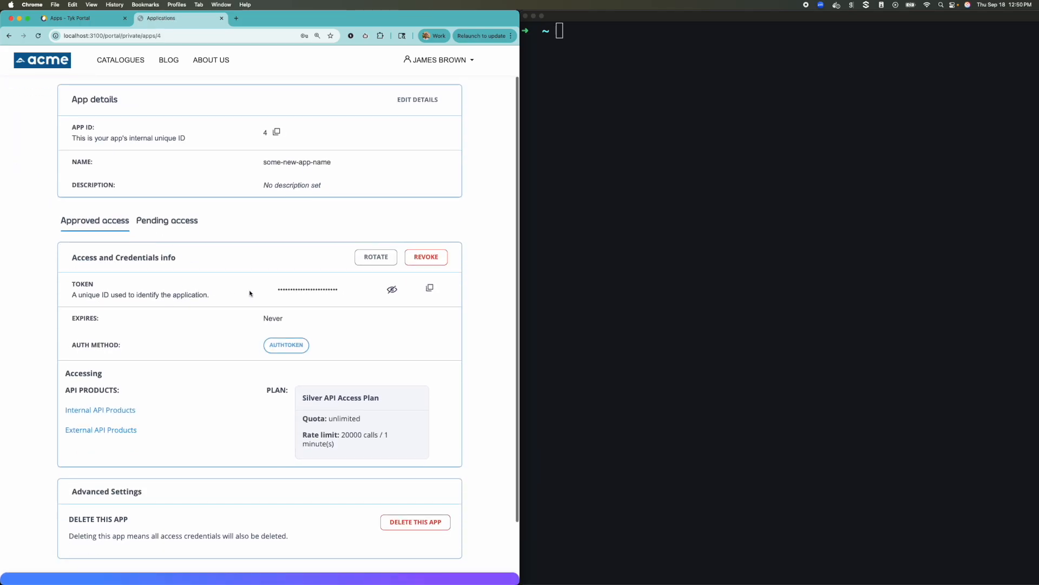
left_click(392, 291)
In the terminal, run curl localhost:8080/basic-protected-api/get twice without any credentials
scroll(324, 291, "right", 1)
left_click(648, 248)
type("local")
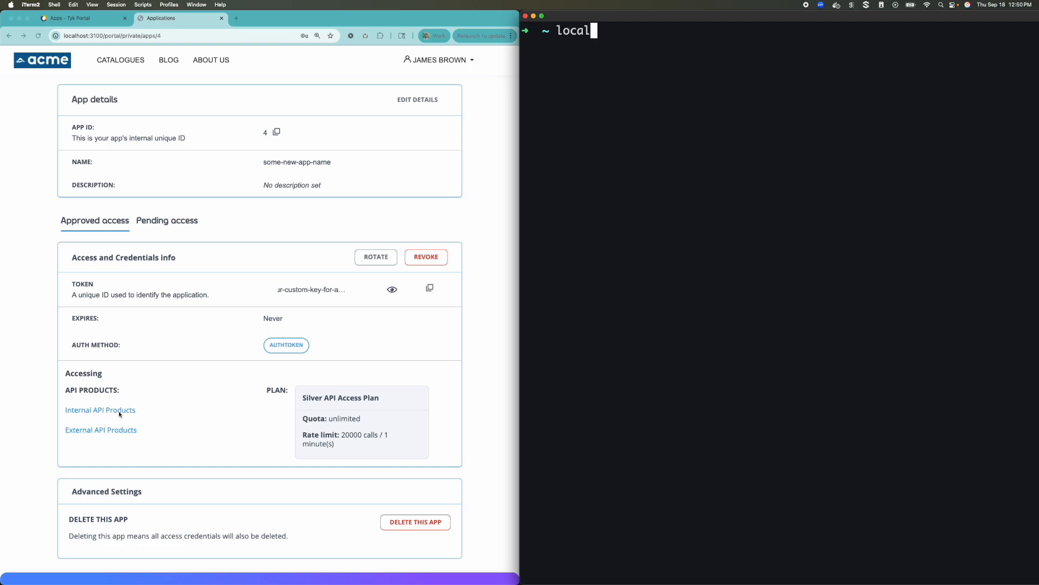
type("host:")
key("BackSpace")
key("ctrl+u")
type("curl localhost:8080/basic-ap")
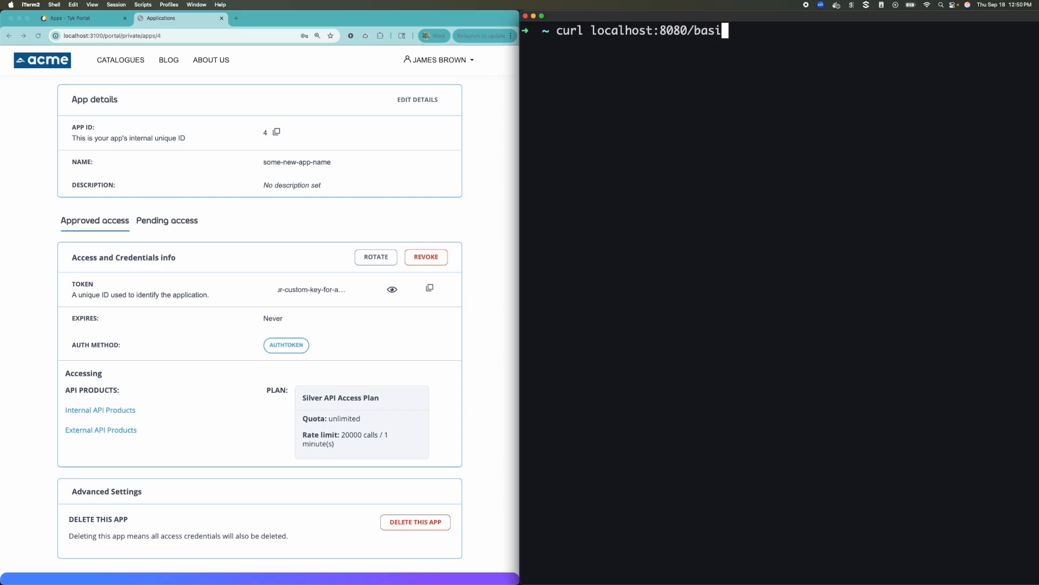
key("BackSpace")
key("BackSpace")
type("protec-t")
key("BackSpace")
key("BackSpace")
type("ted-api/get")
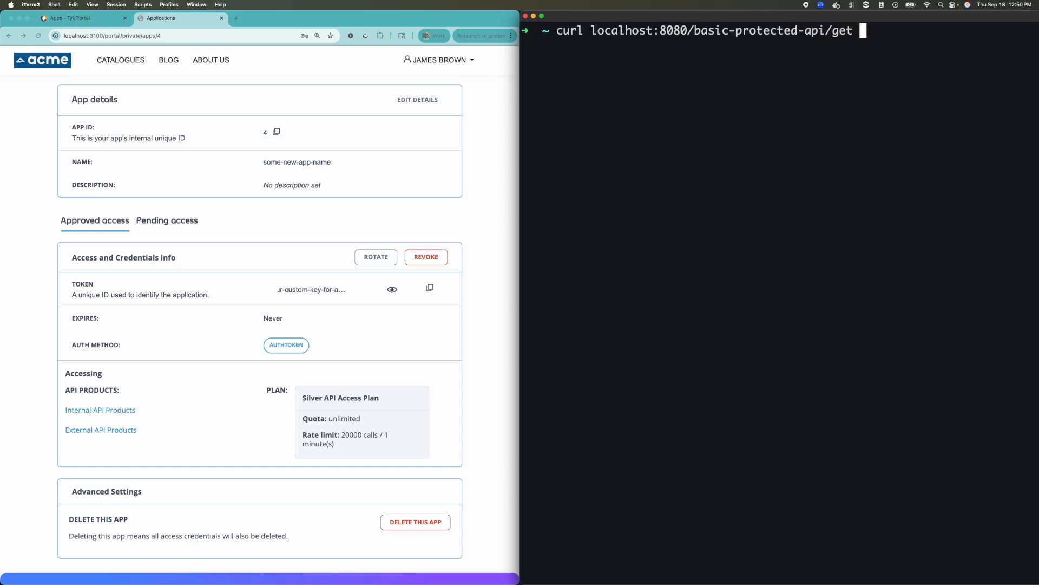
key("Return")
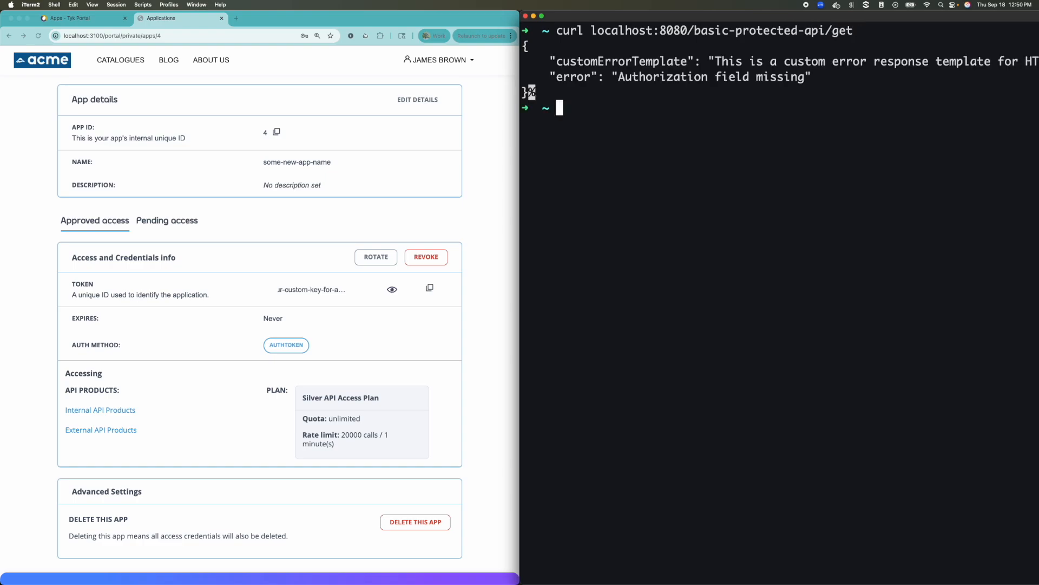
key("Up")
key("Return")
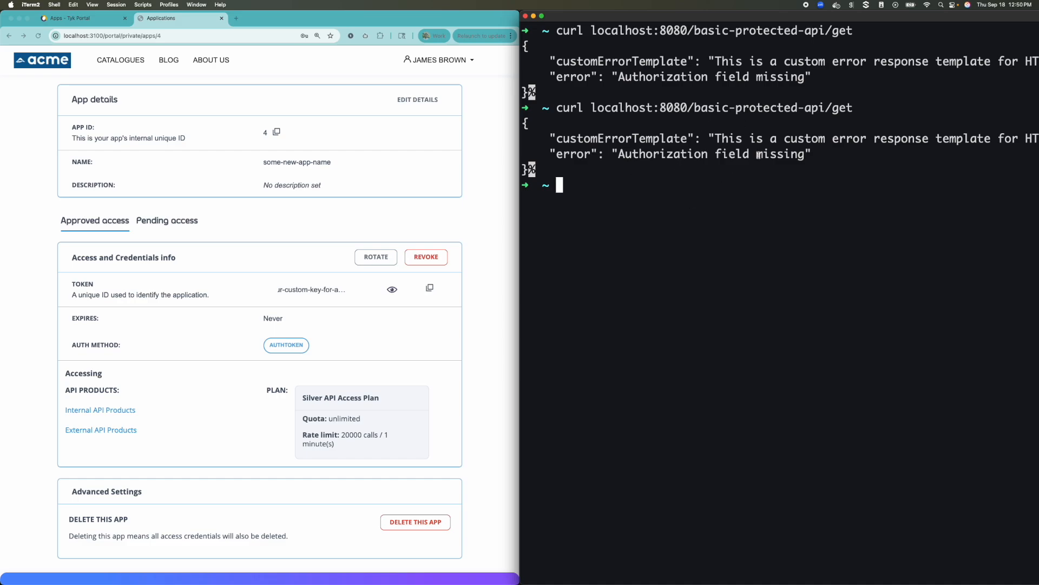
Rerun the request twice with an Authorization header carrying the custom key
key("Up")
type("-H \"Authorz")
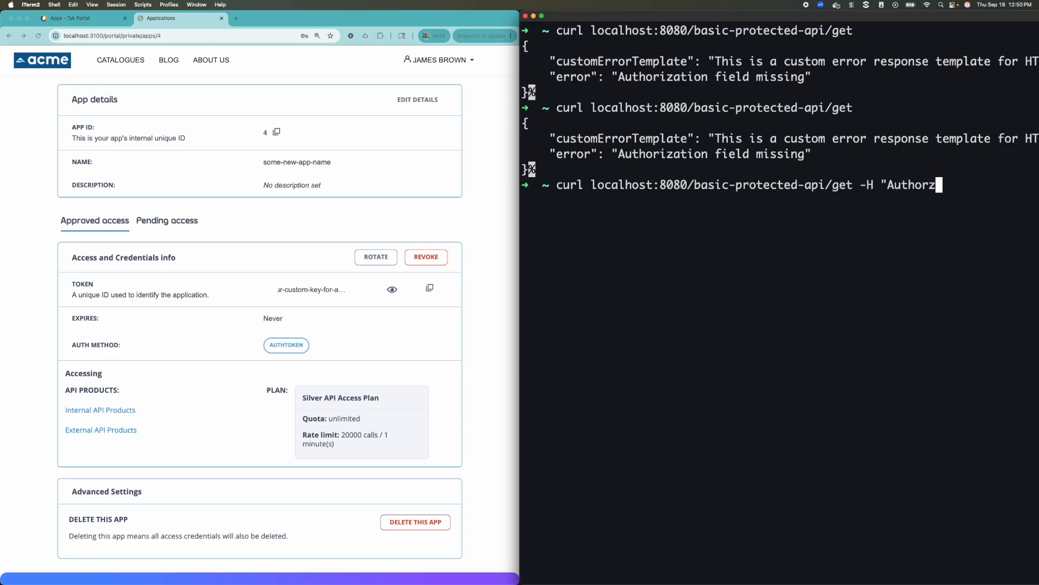
key("BackSpace")
type("ization: ")
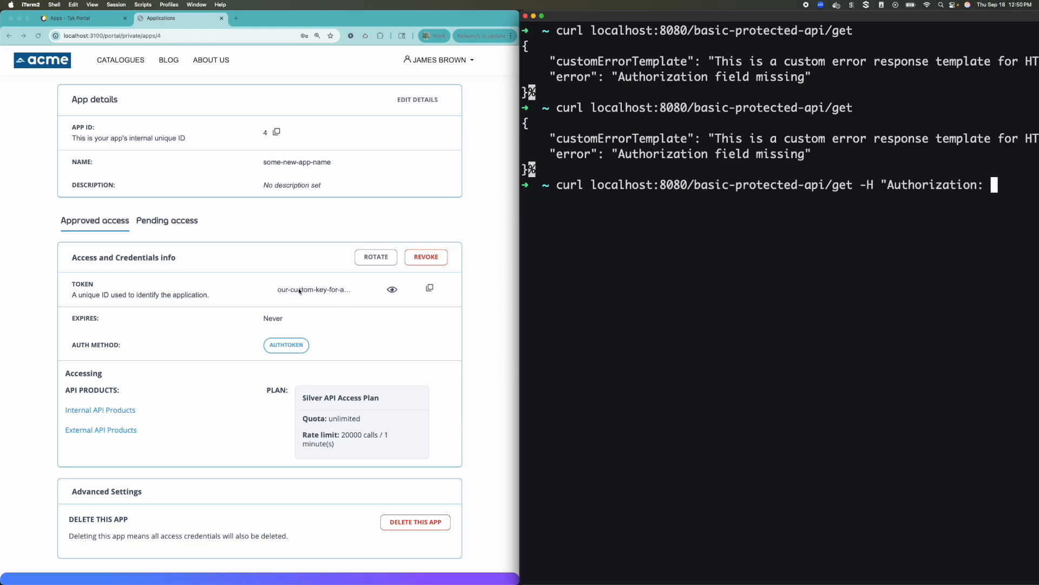
type("our-custom")
key("ctrl+alt+Right")
key("ctrl+alt+Right")
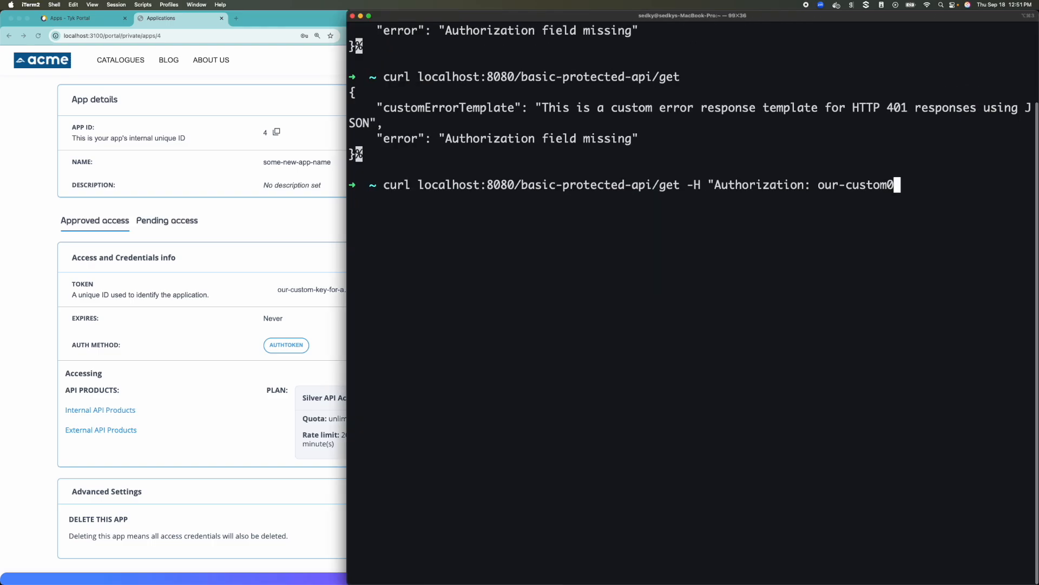
type("-key-for-ad")
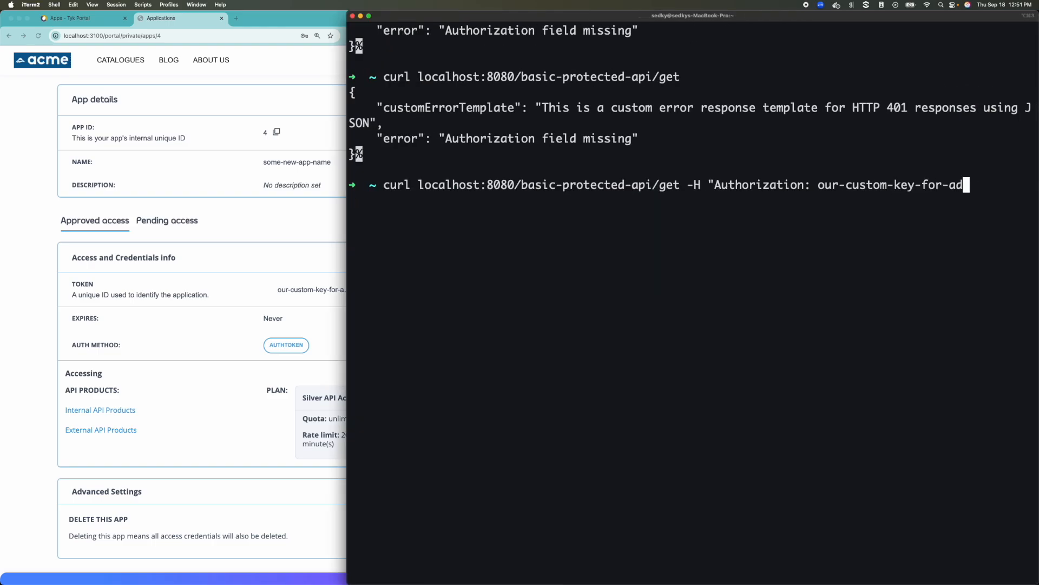
type("min\"")
key("Return")
key("Up")
key("Return")
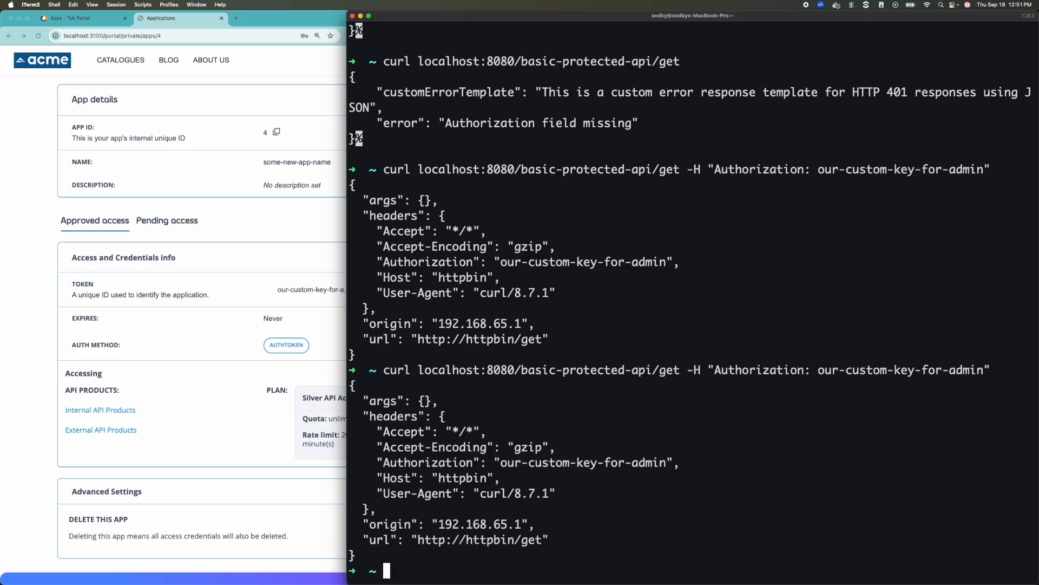
Open the developer portal's analytics Dashboard from the user account menu
key("ctrl+alt+Right")
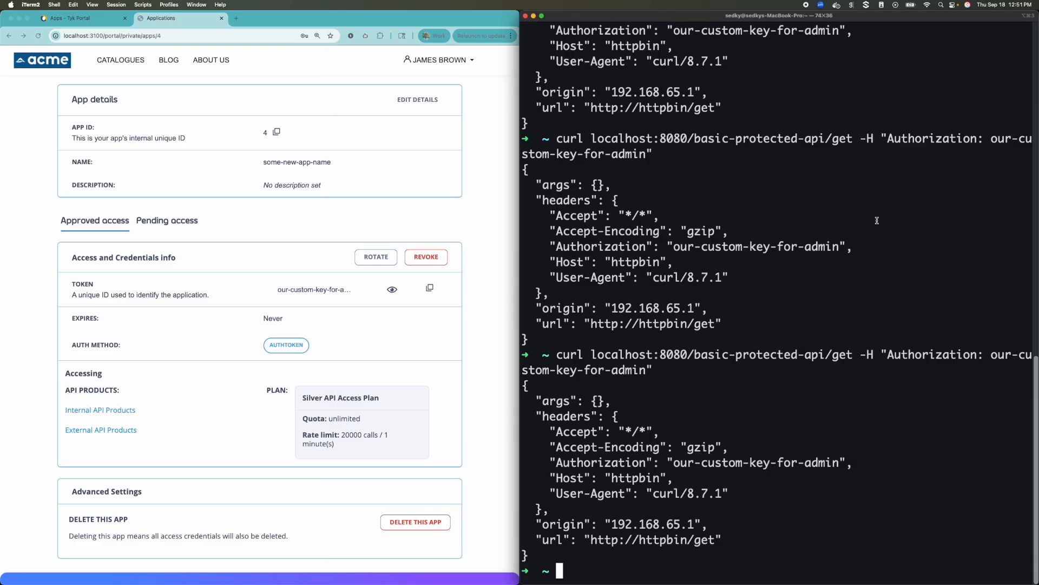
left_click(435, 227)
left_click(433, 60)
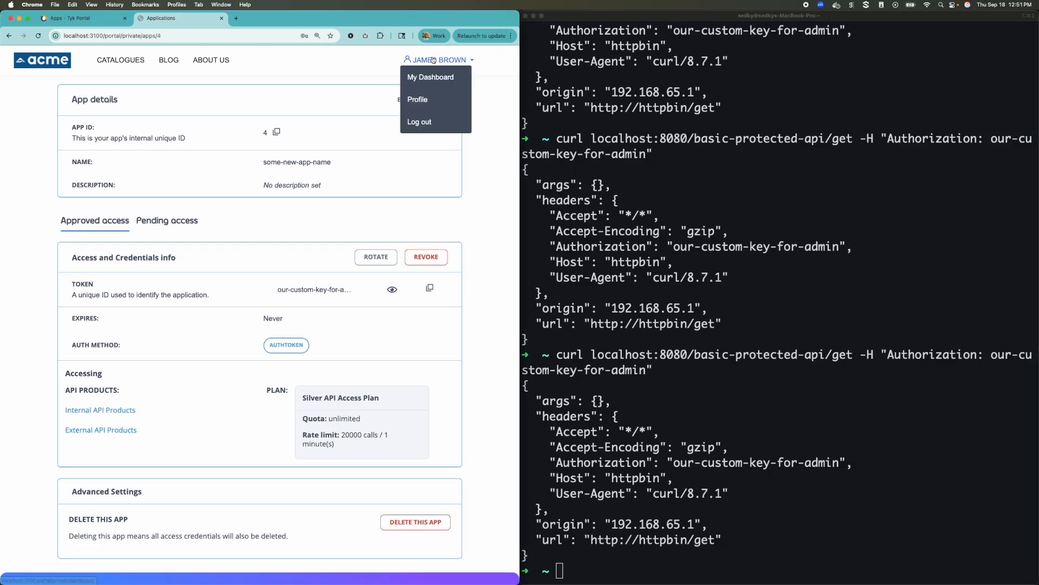
left_click(434, 78)
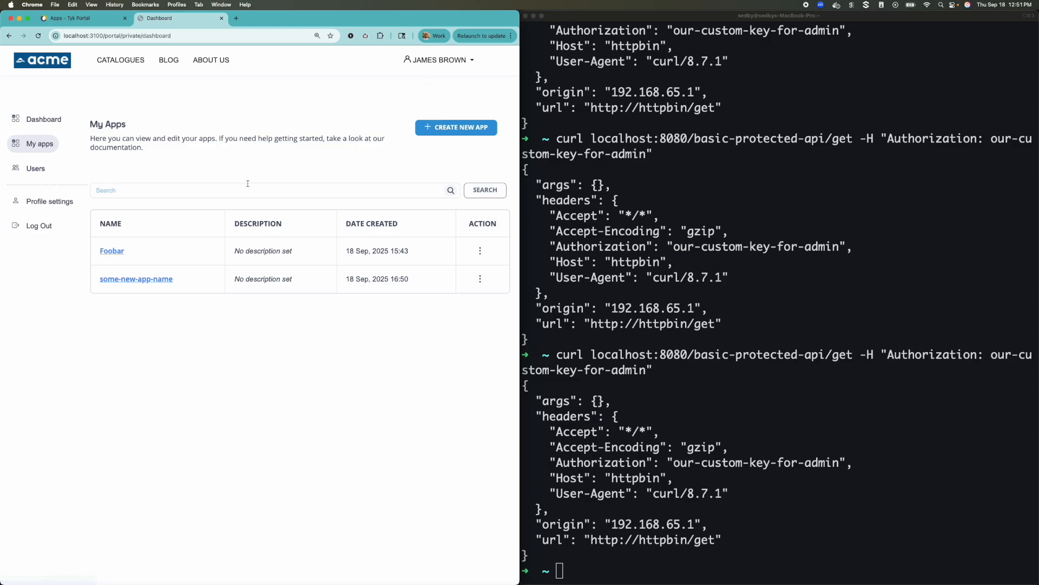
left_click(38, 121)
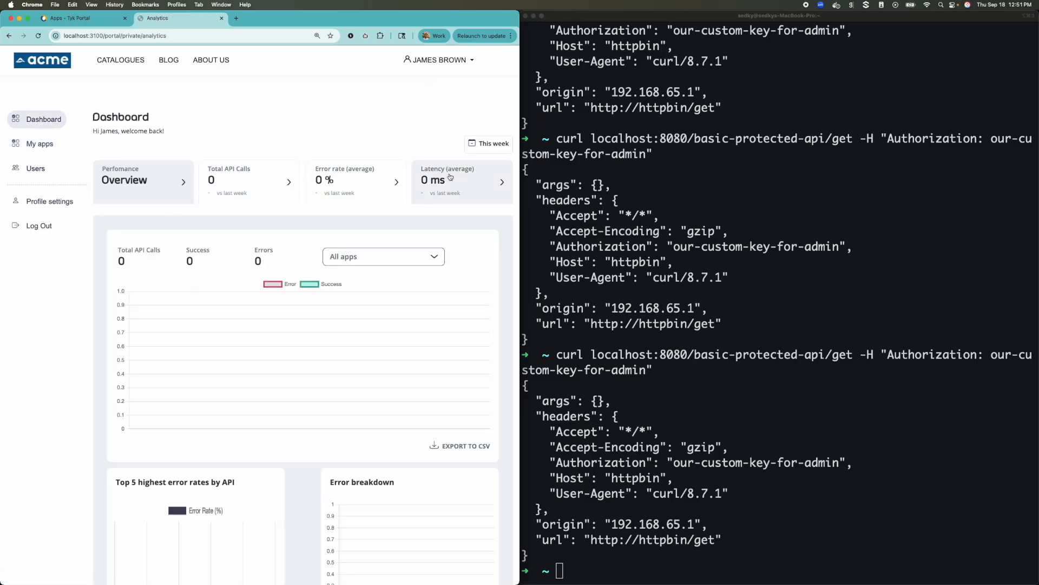
Filter the analytics chart to some-new-app-name and review its API call statistics
left_click(379, 256)
left_click(353, 280)
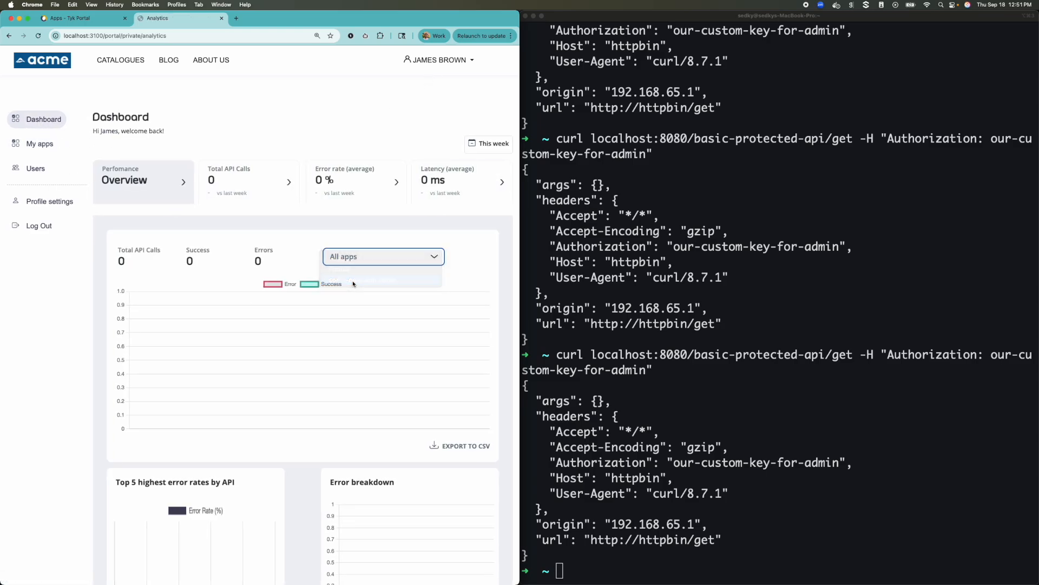
scroll(452, 347, "down", 2)
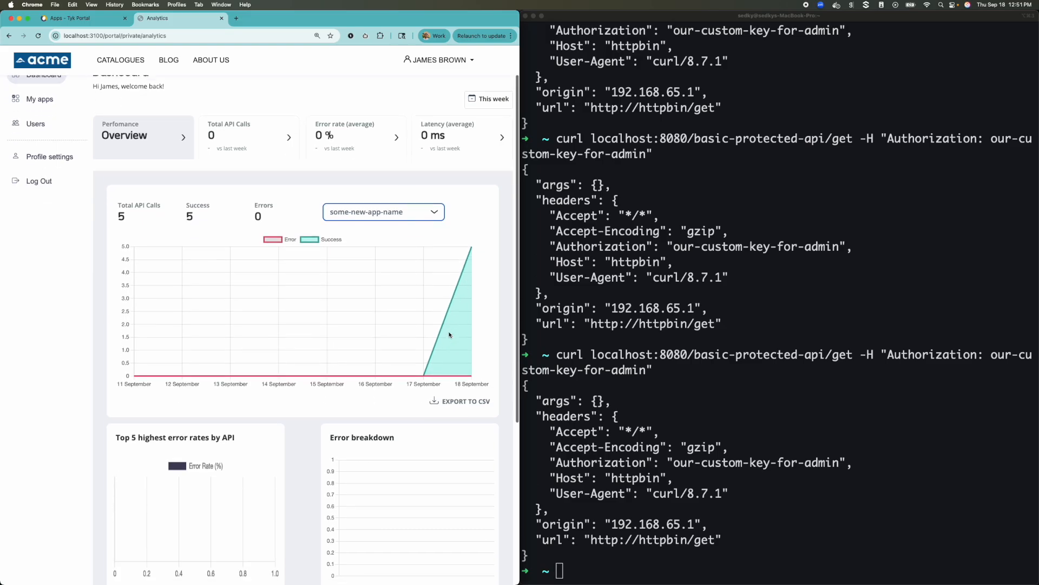
scroll(455, 304, "up", 2)
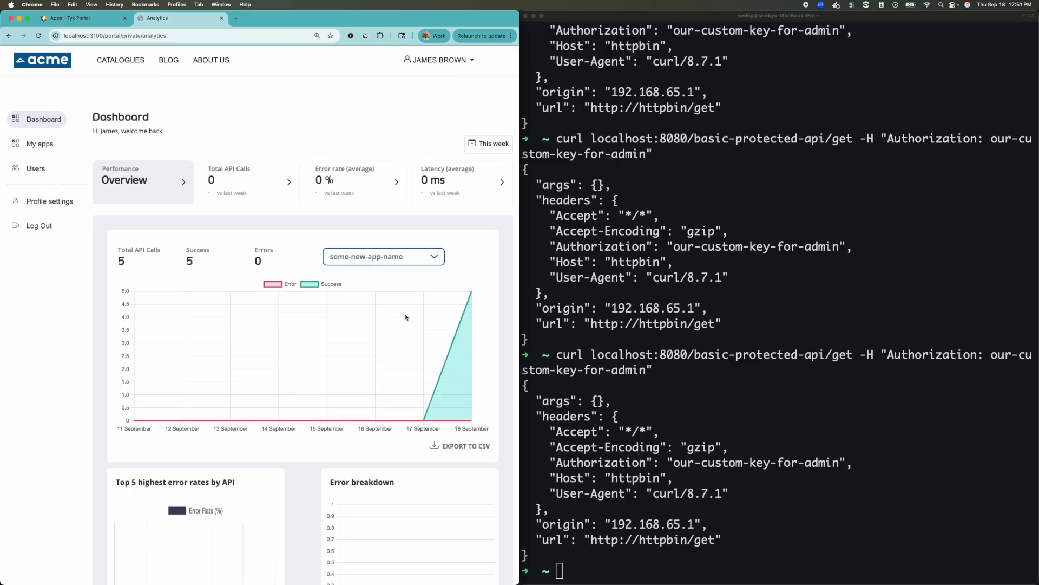
scroll(330, 339, "down", 5)
scroll(353, 316, "up", 5)
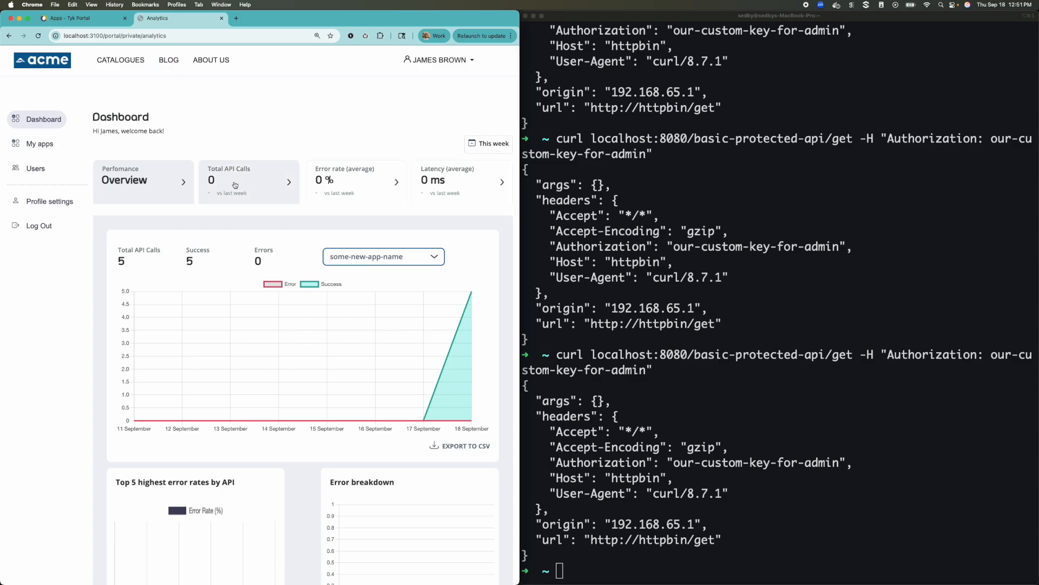
In a new browser tab, open the Tyk Dashboard at localhost:3000 and view the Keys list
left_click(236, 18)
type("localhost:3000")
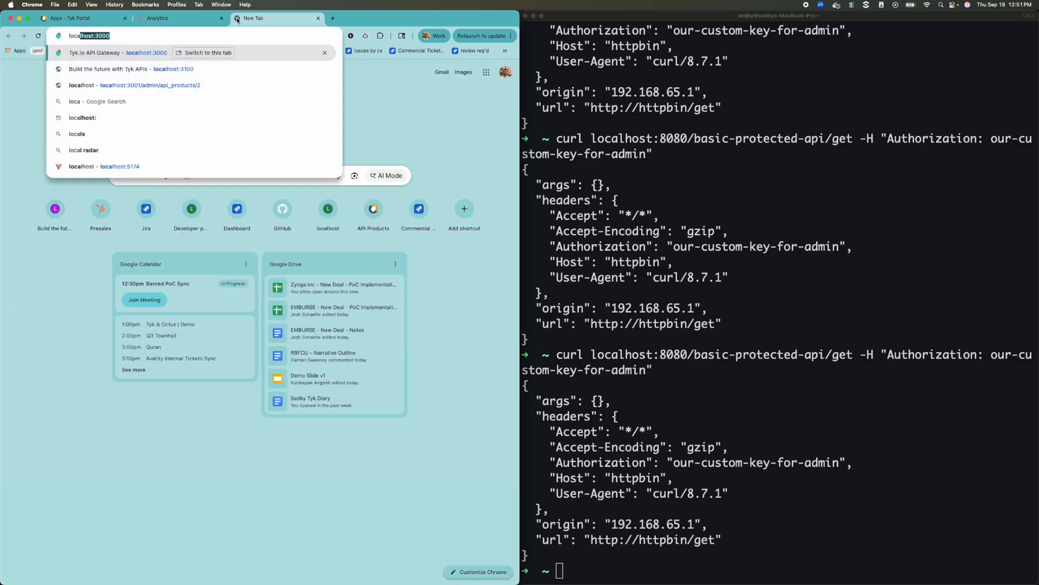
key("Return")
left_click(54, 293)
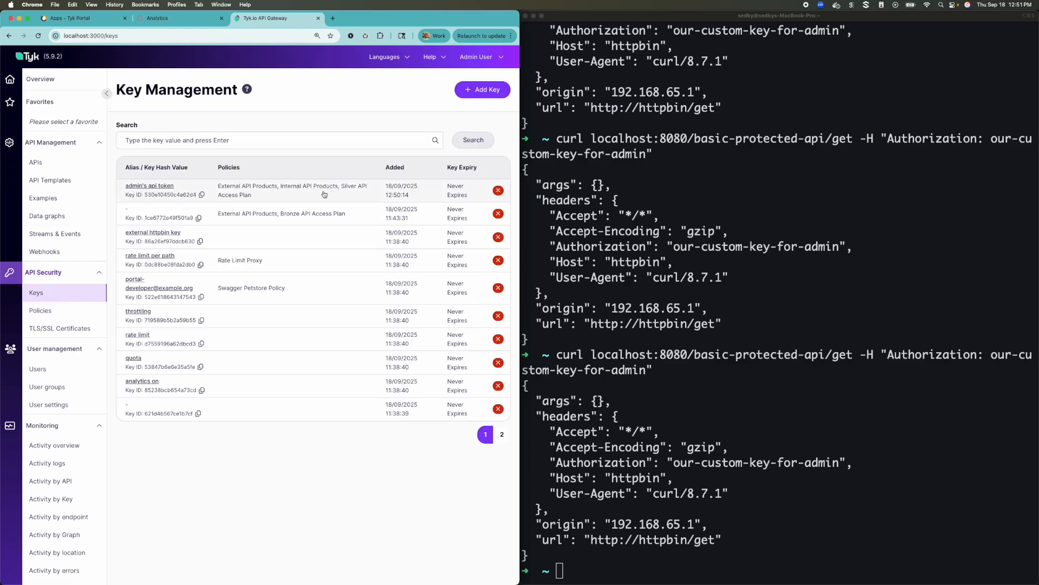
In the portal admin Apps list, open some-new-app-name and expand its Credential 1 details
left_click(94, 20)
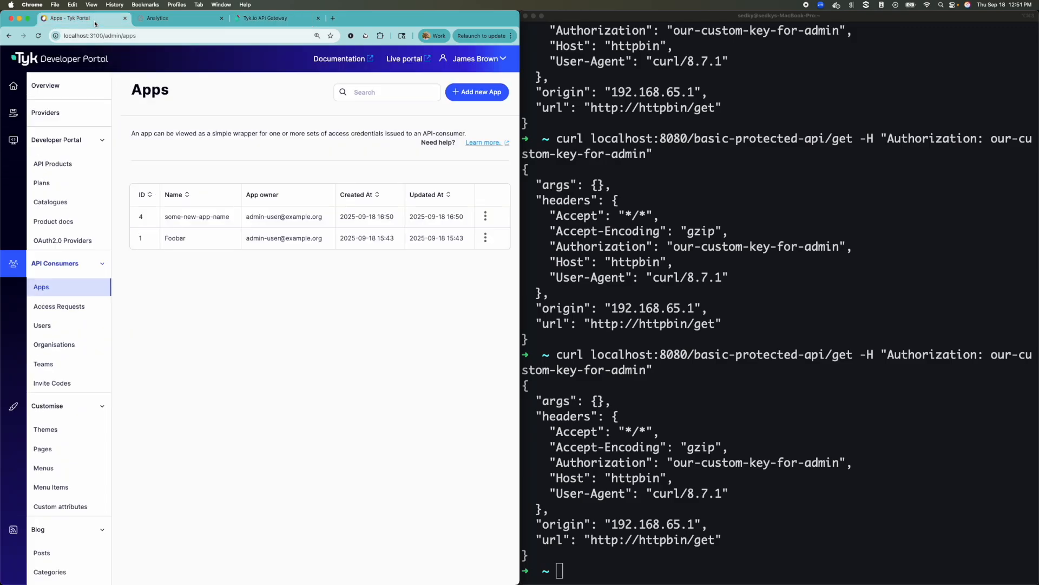
left_click(206, 218)
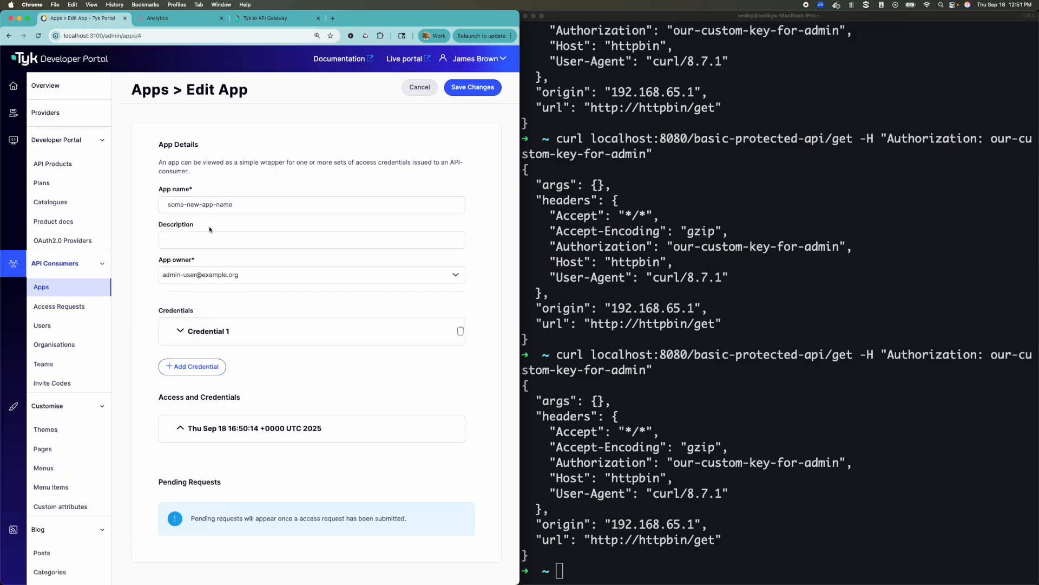
left_click(225, 333)
scroll(307, 424, "down", 5)
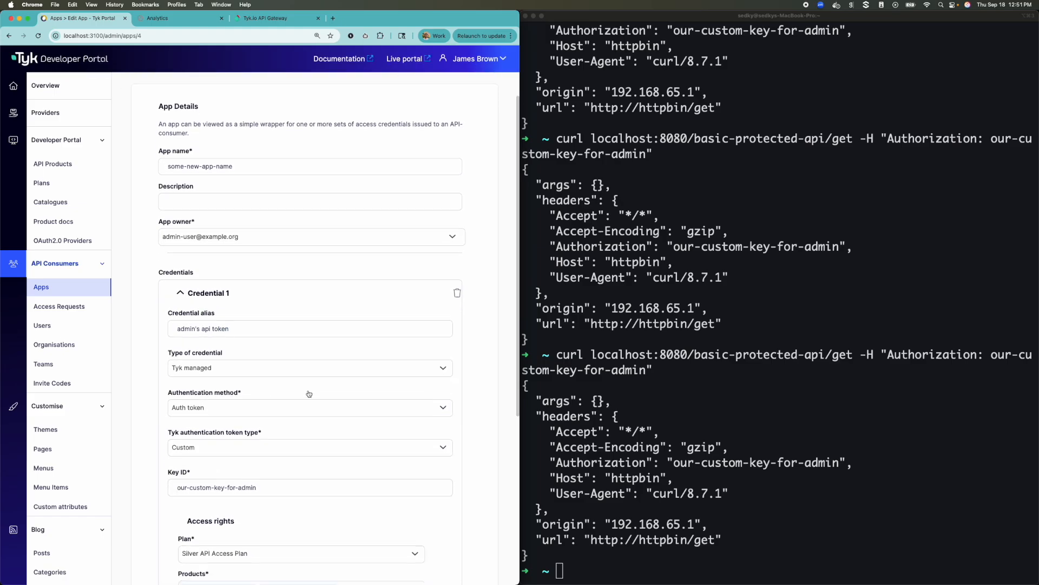